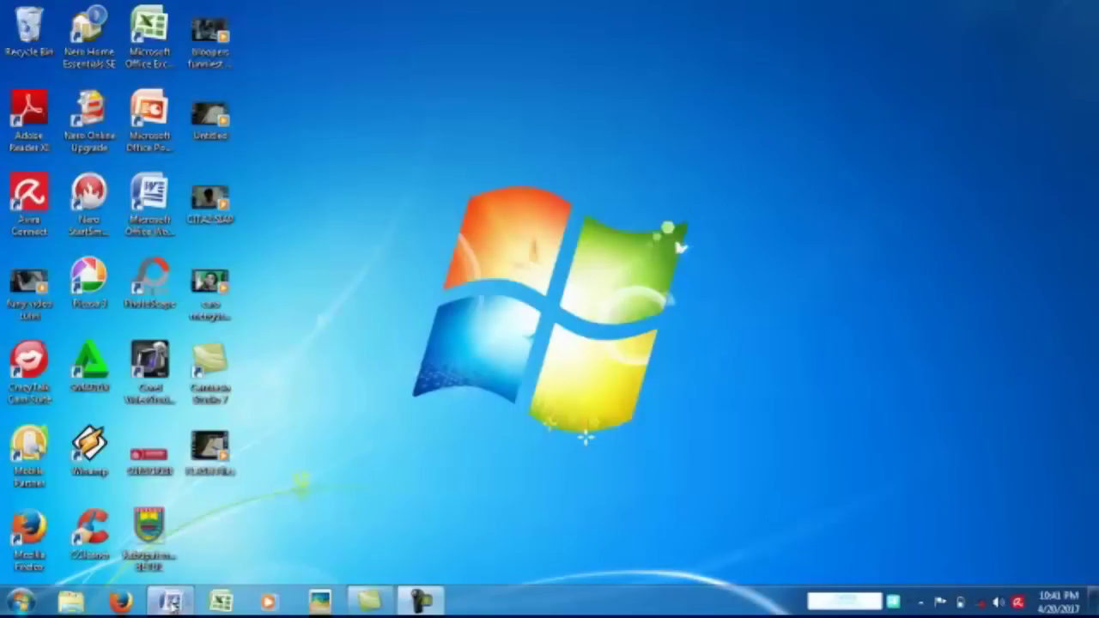
# Launch Word 2007 from the taskbar and dismiss both QuranInWordAddIns error messages
pyautogui.click(171, 603)
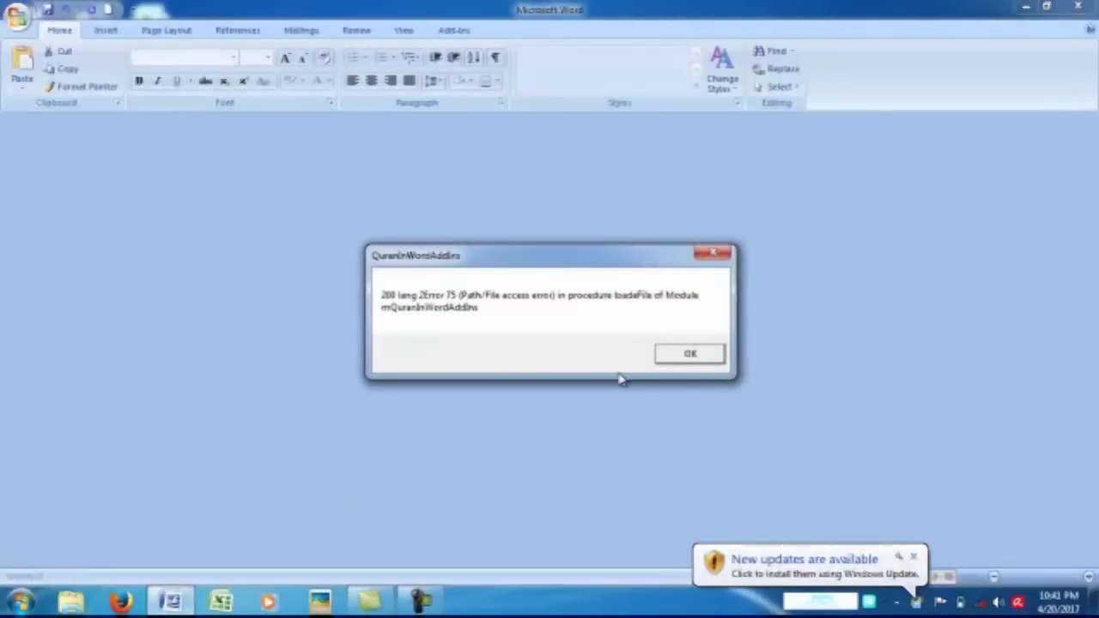
pyautogui.click(689, 355)
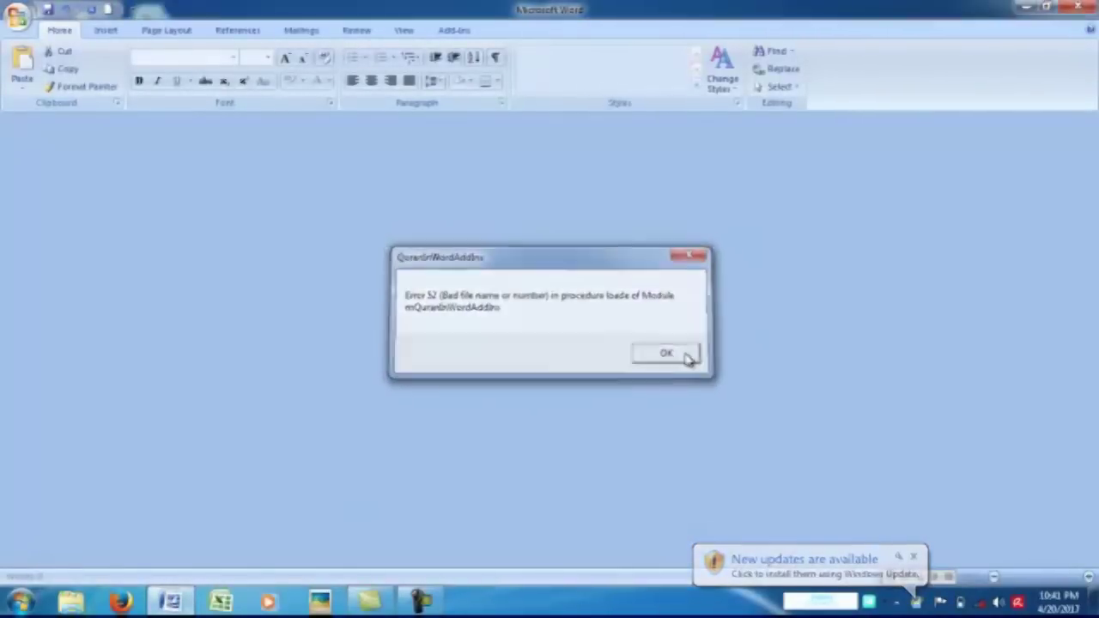
pyautogui.click(689, 355)
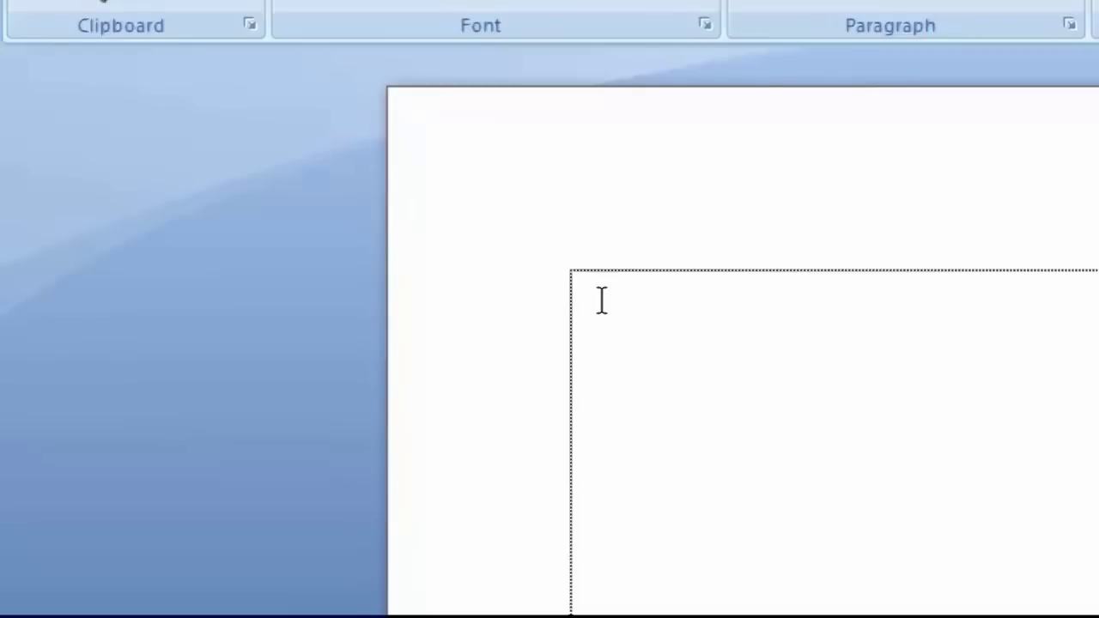
# Type and erase some test text, then open the blank document's empty header
pyautogui.write('gh')
pyautogui.write('ghgch')
pyautogui.write('gchjgcjhgc')
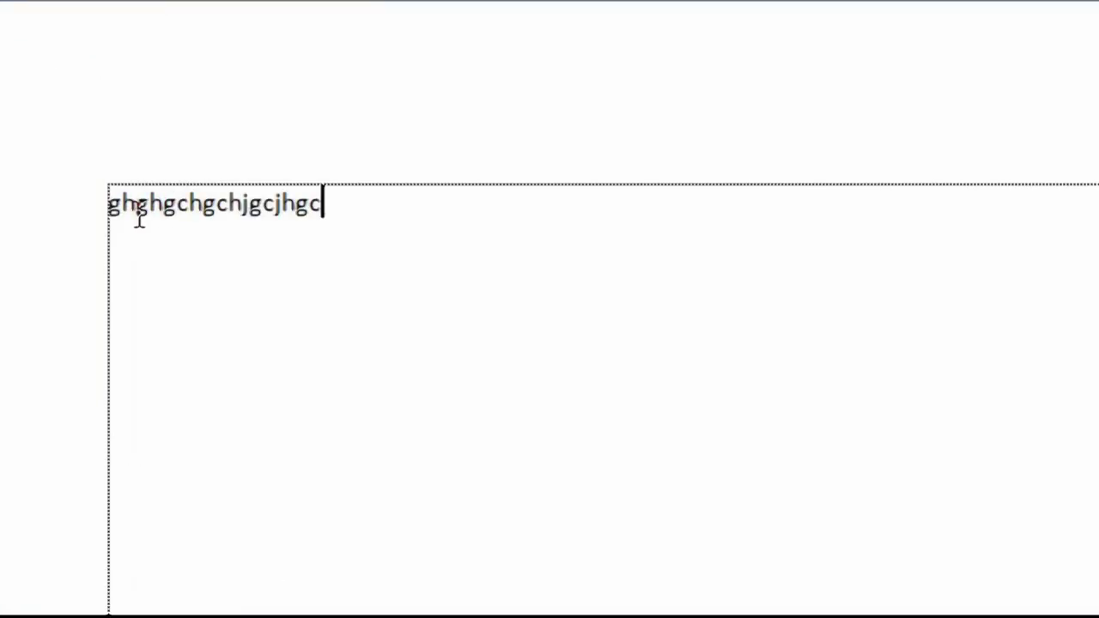
pyautogui.press('BackSpace')
pyautogui.press('BackSpace')
pyautogui.press('BackSpace')
pyautogui.press('BackSpace')
pyautogui.press('BackSpace')
pyautogui.press('BackSpace')
pyautogui.press('BackSpace')
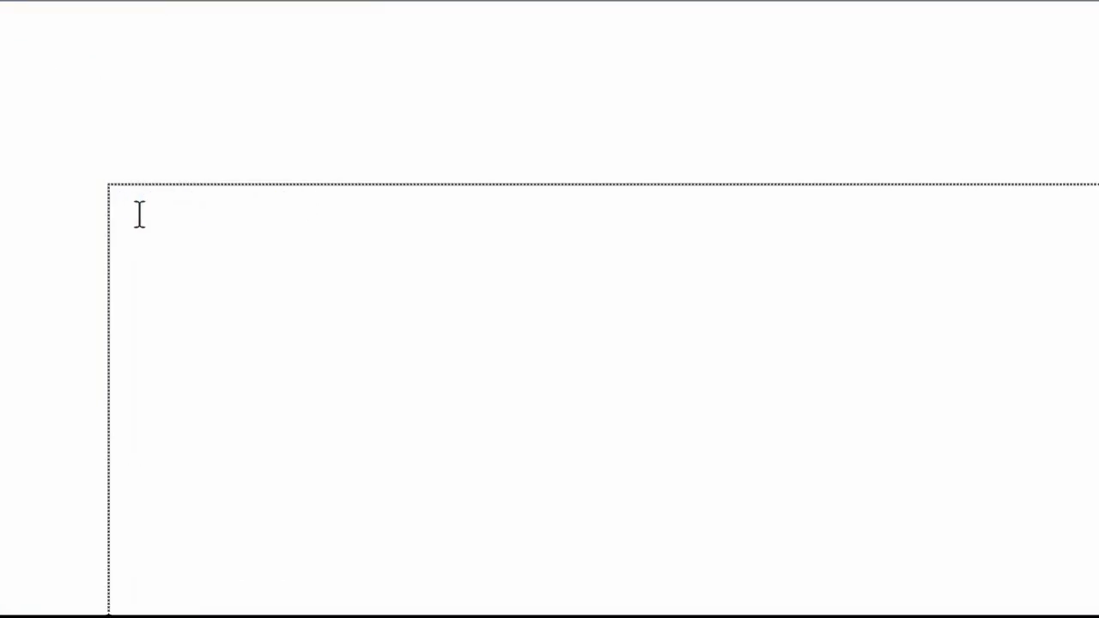
pyautogui.doubleClick(715, 137)
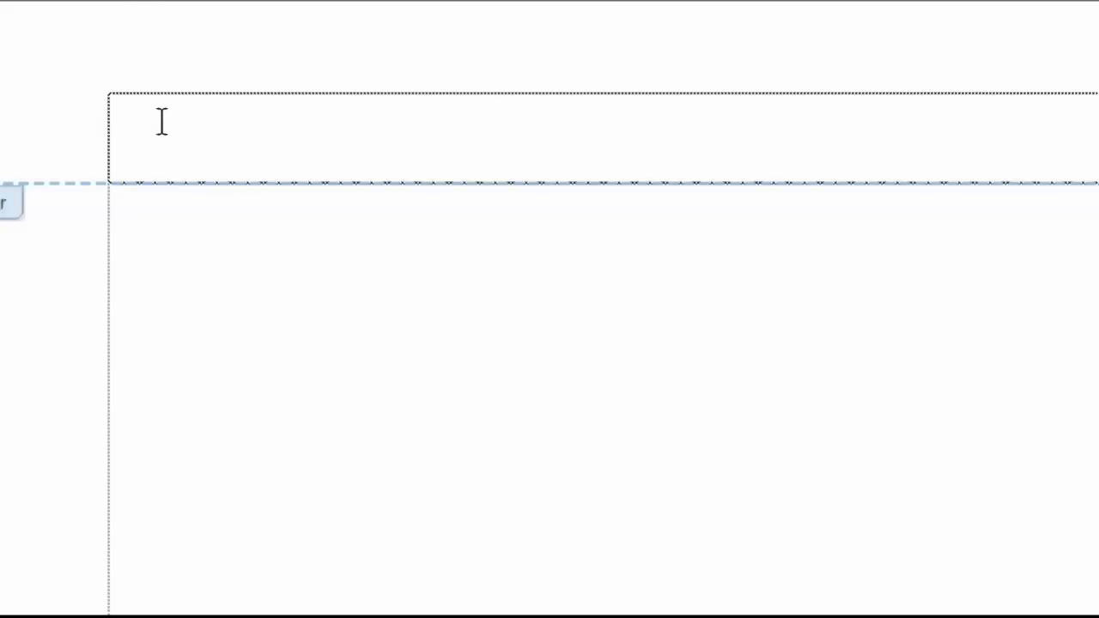
# Enter the three header lines Pemerintah kabupaten batang, Dins pendidikan dan kebudayaan, Sd negeri Gringsing 02, and select them
pyautogui.write('pemintah kabu')
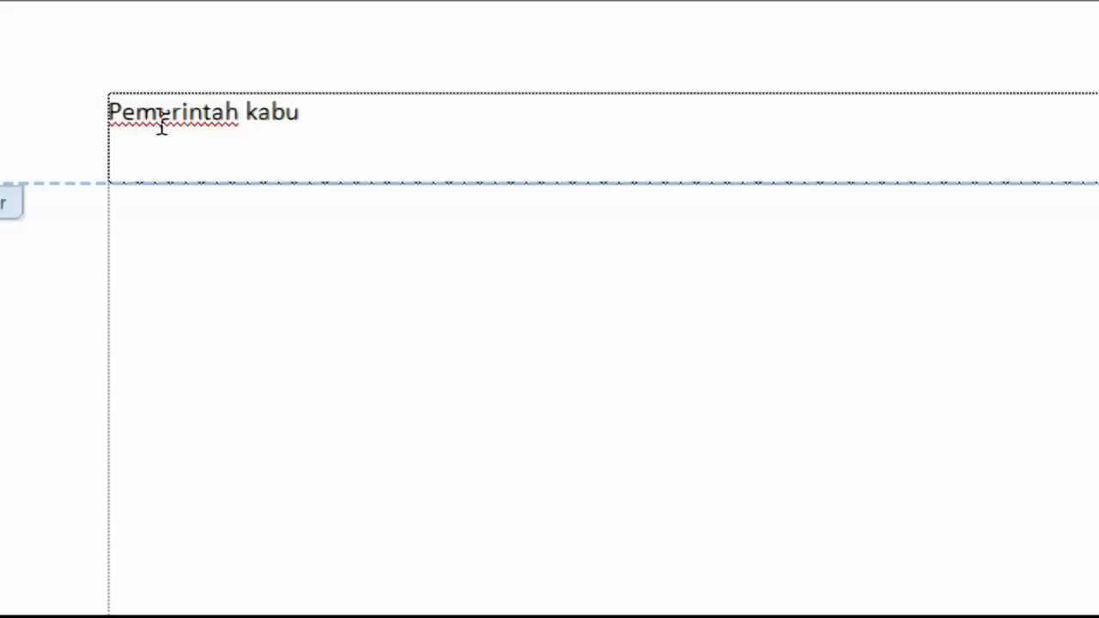
pyautogui.write('aten batang')
pyautogui.press('Return')
pyautogui.write('din pendidikan ')
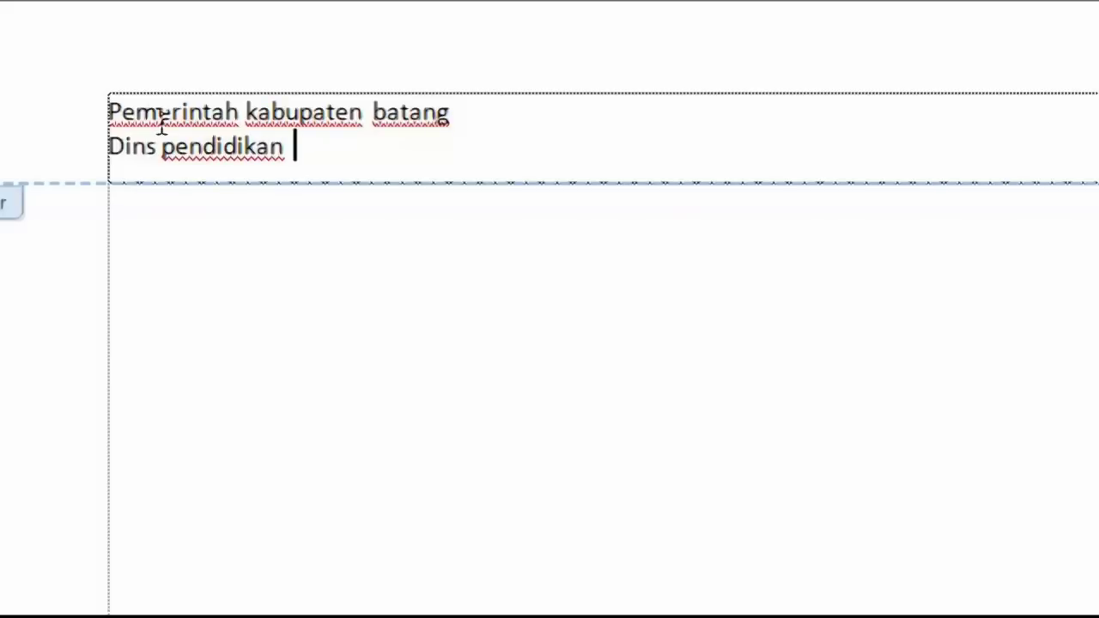
pyautogui.write('an dankebudayaan')
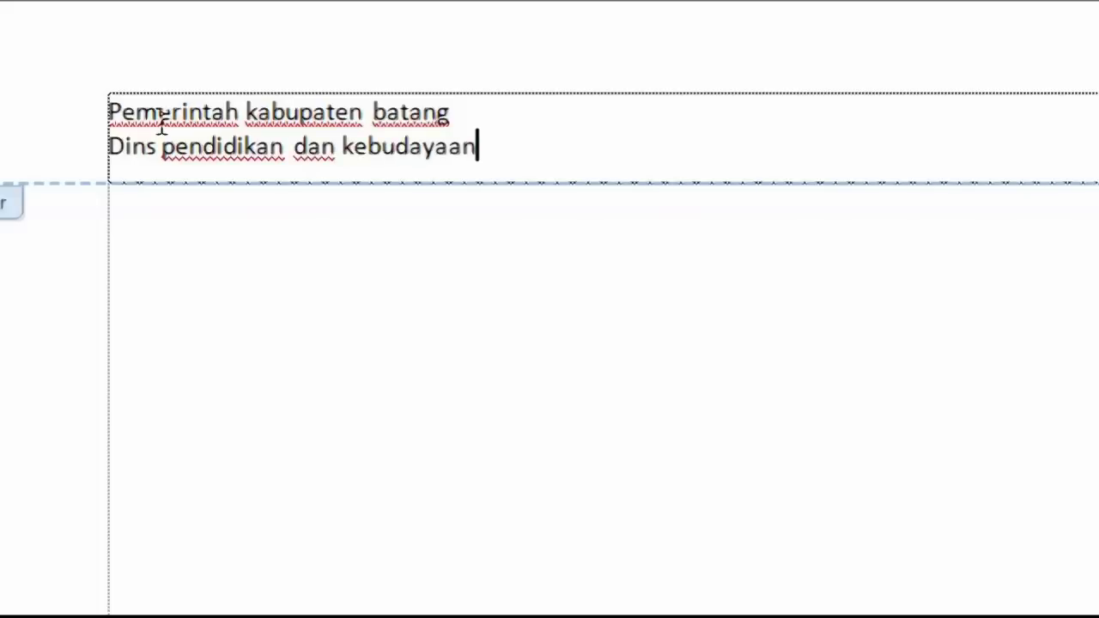
pyautogui.press('Return')
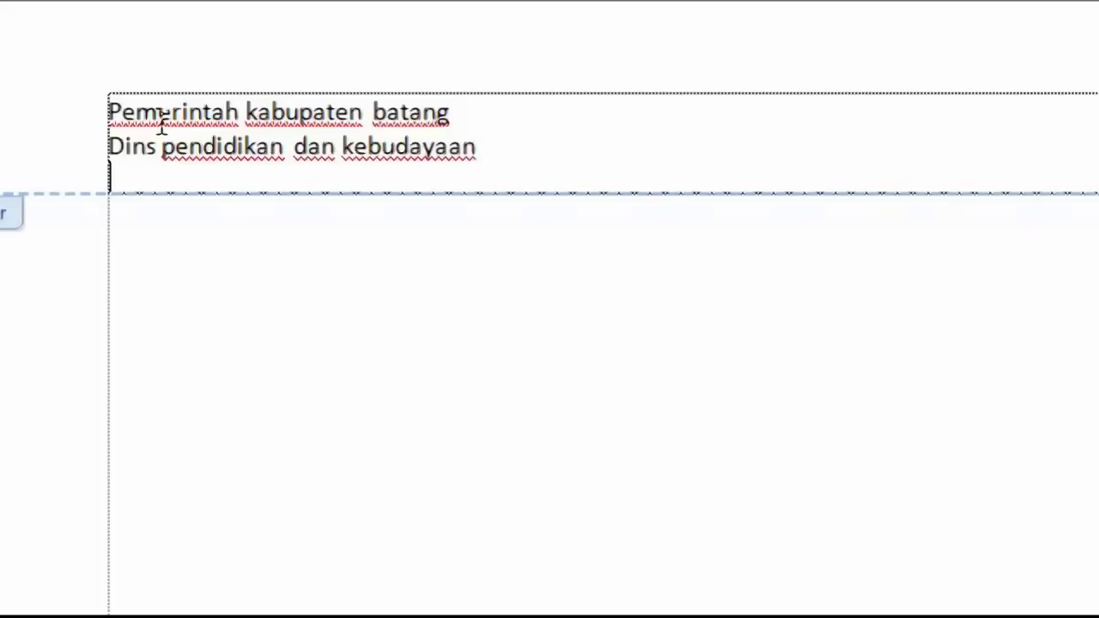
pyautogui.write('sd ')
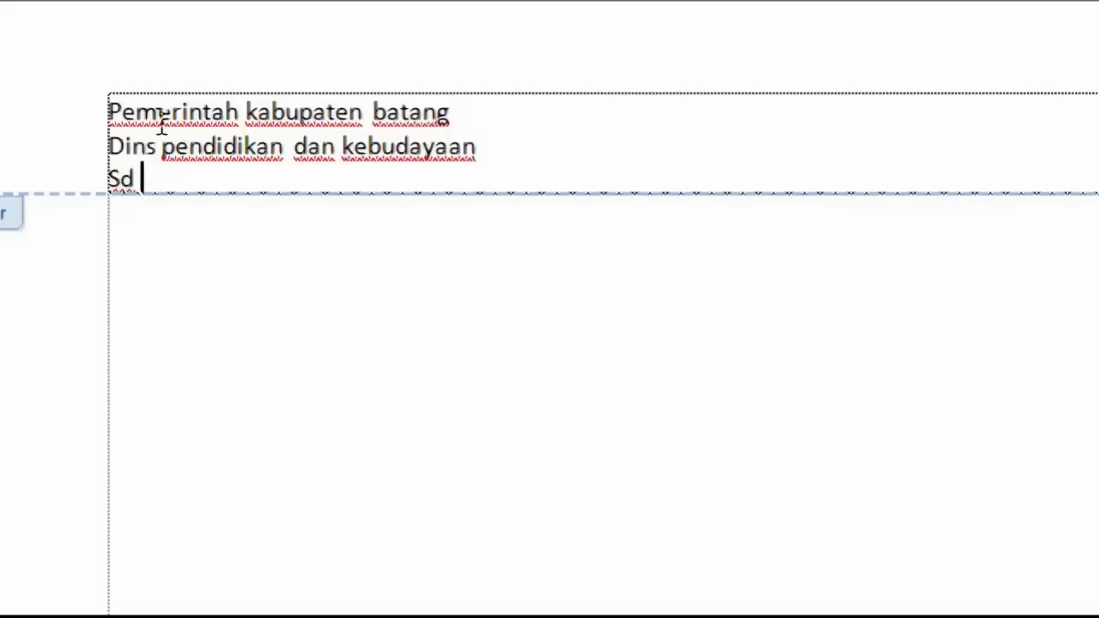
pyautogui.write('negeri ')
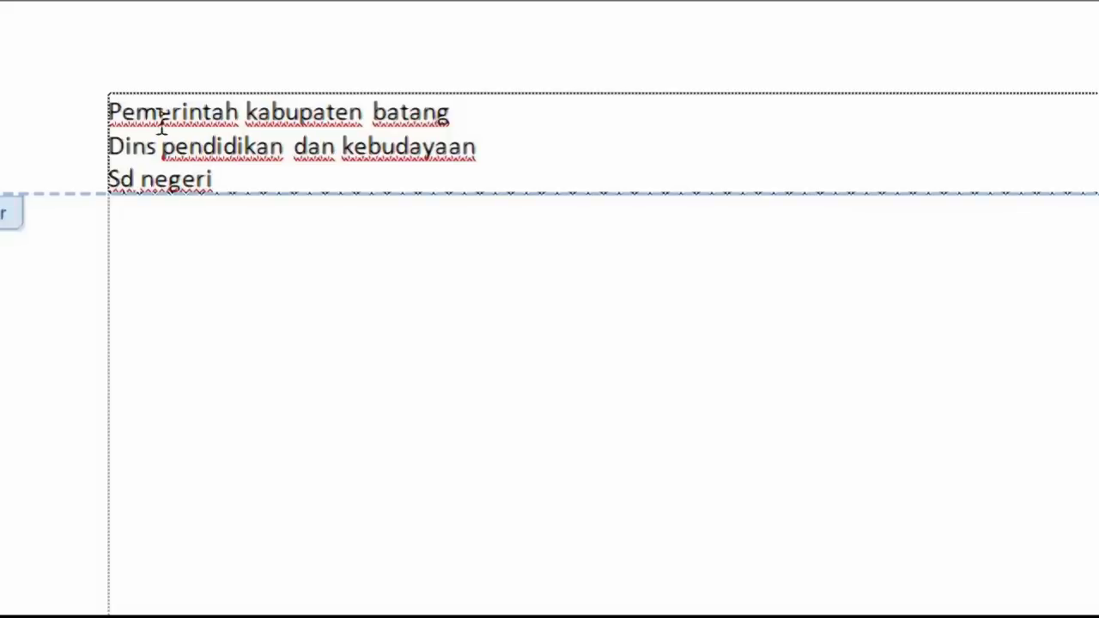
pyautogui.write('Gringsing 02')
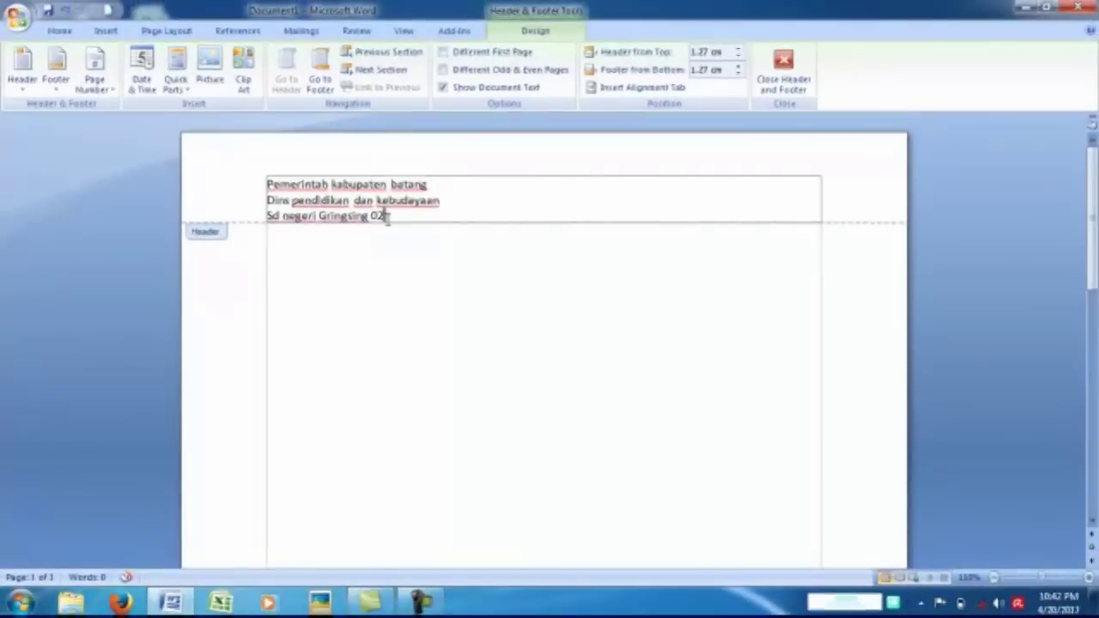
pyautogui.moveTo(387, 218); pyautogui.dragTo(267, 182)
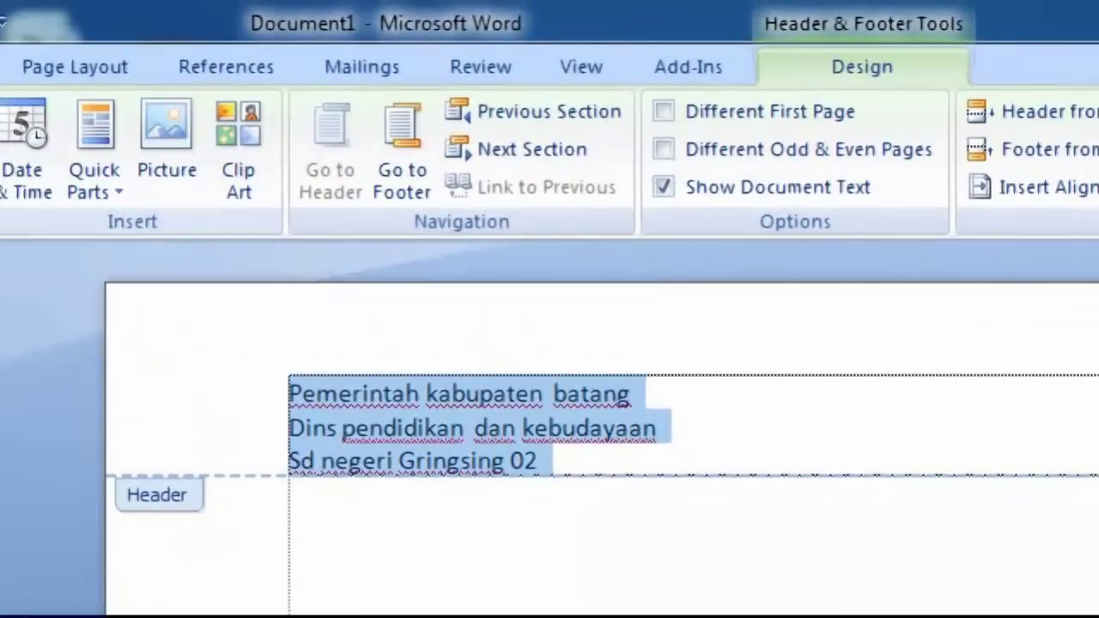
# Format the three header lines centered, Times New Roman size 14, in all uppercase
pyautogui.click(4, 66)
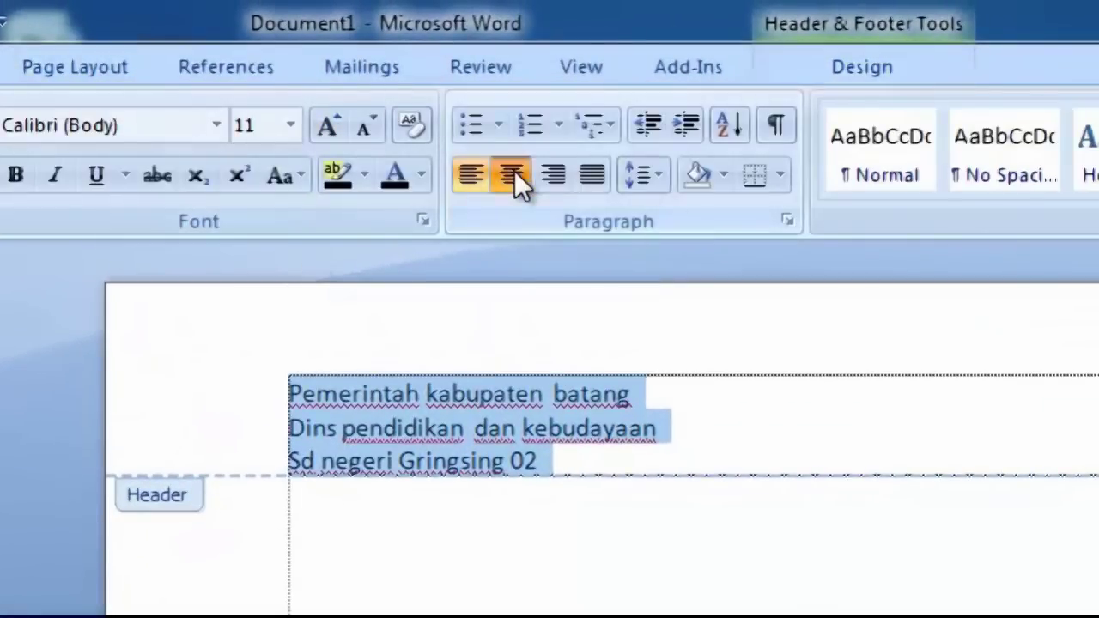
pyautogui.click(514, 172)
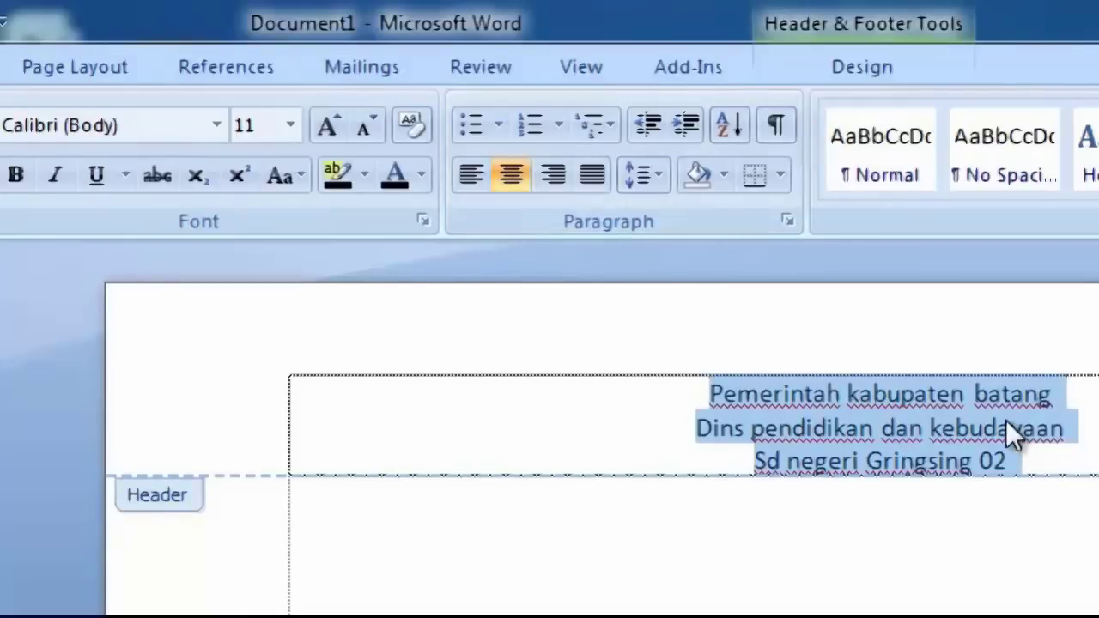
pyautogui.click(289, 126)
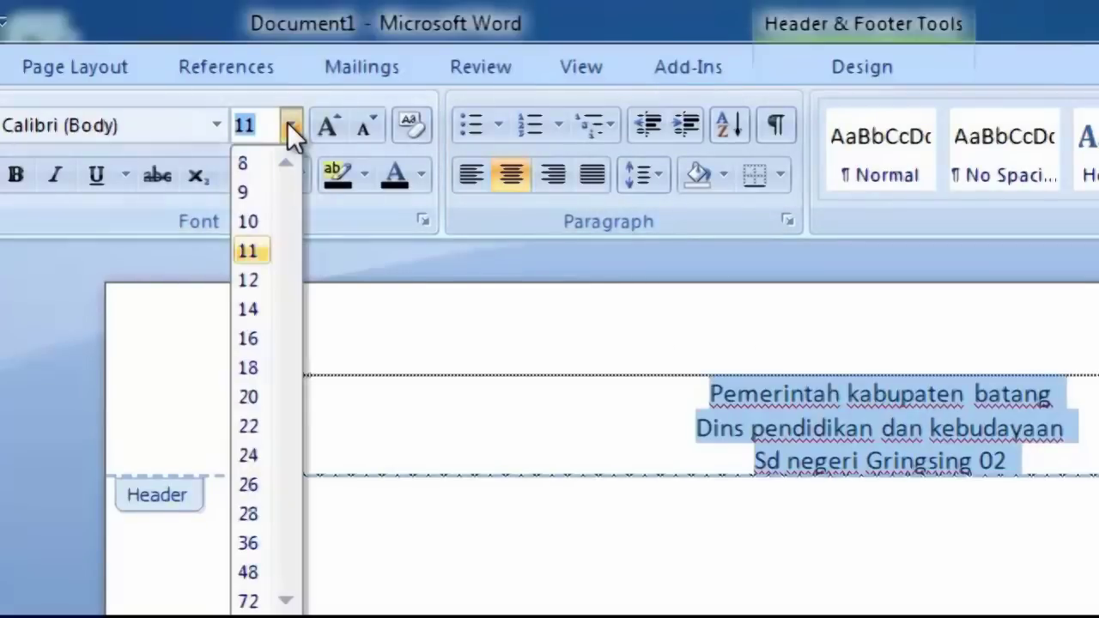
pyautogui.click(254, 311)
pyautogui.click(214, 129)
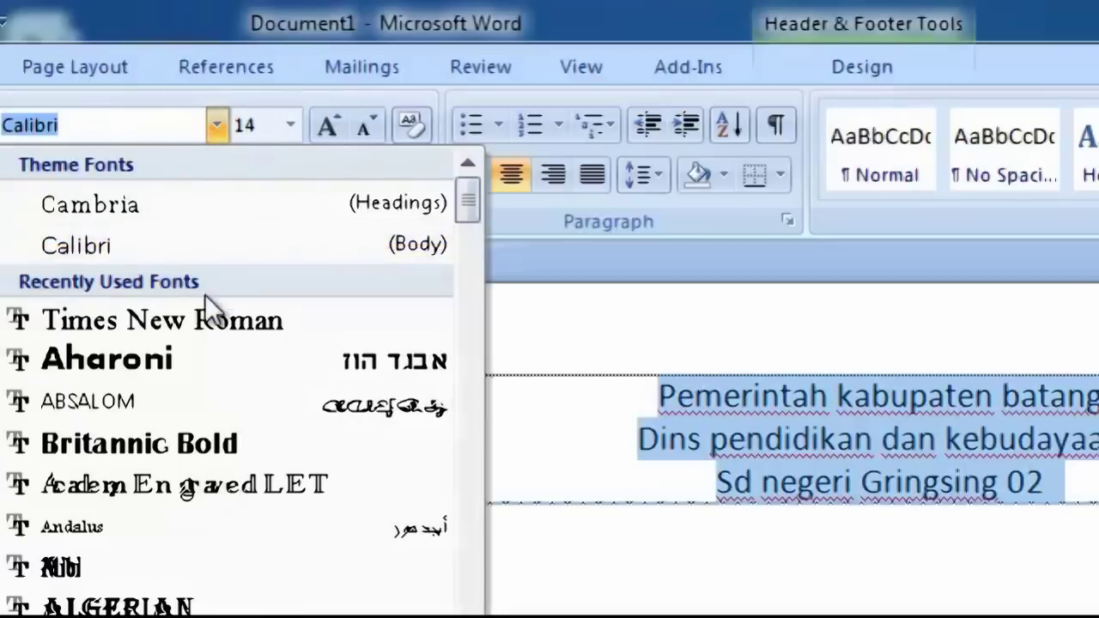
pyautogui.click(197, 325)
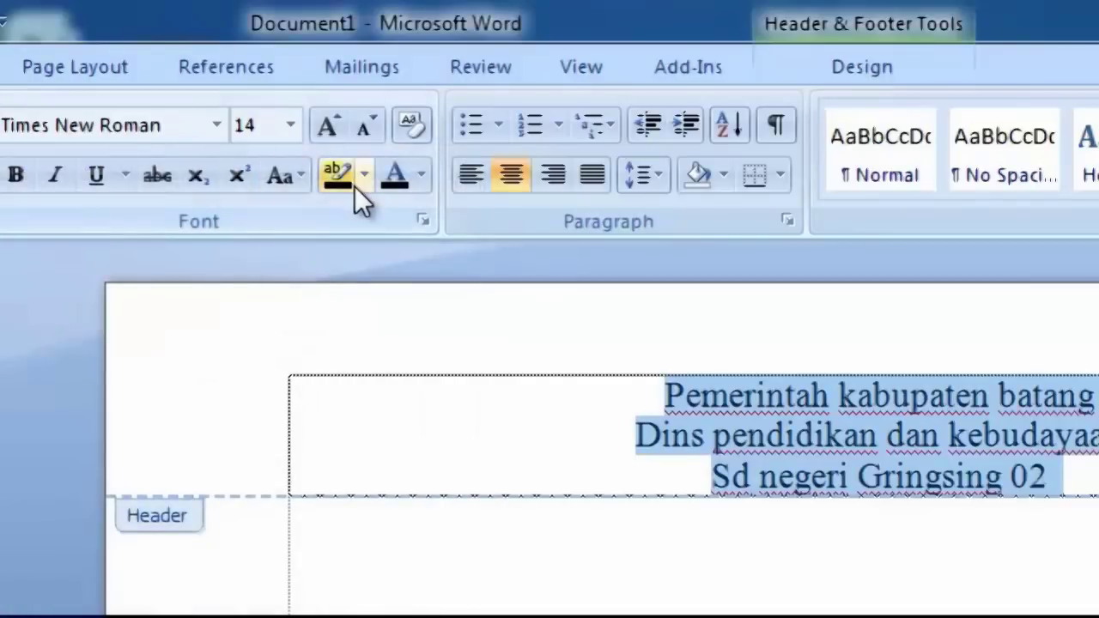
pyautogui.click(288, 176)
pyautogui.click(334, 305)
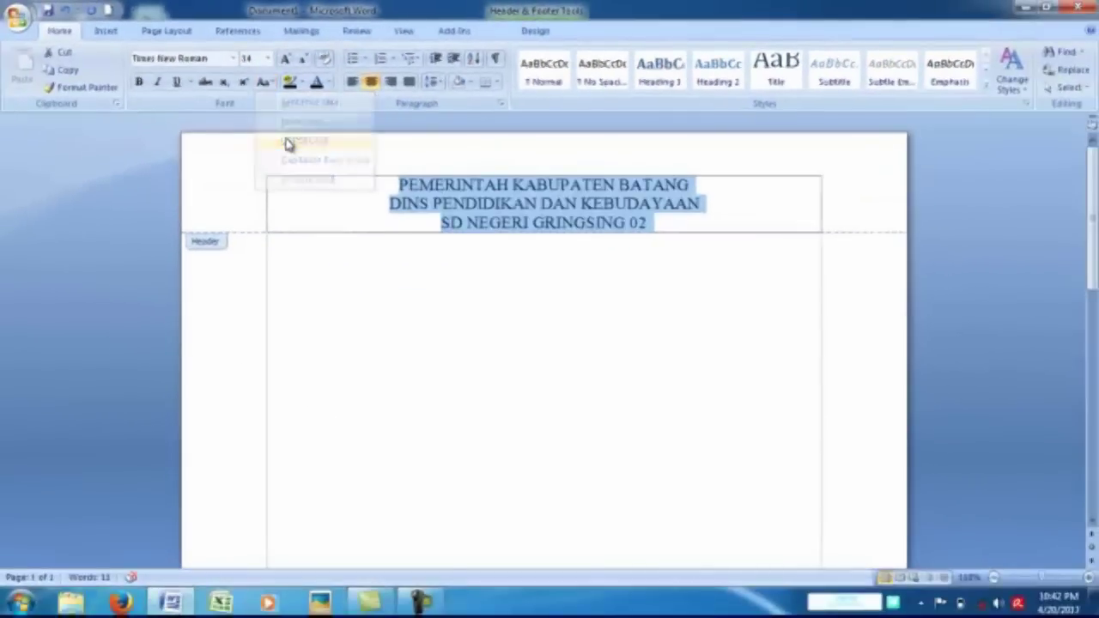
# Deselect the title and place the insertion point before PEMERINTAH
pyautogui.click(668, 225)
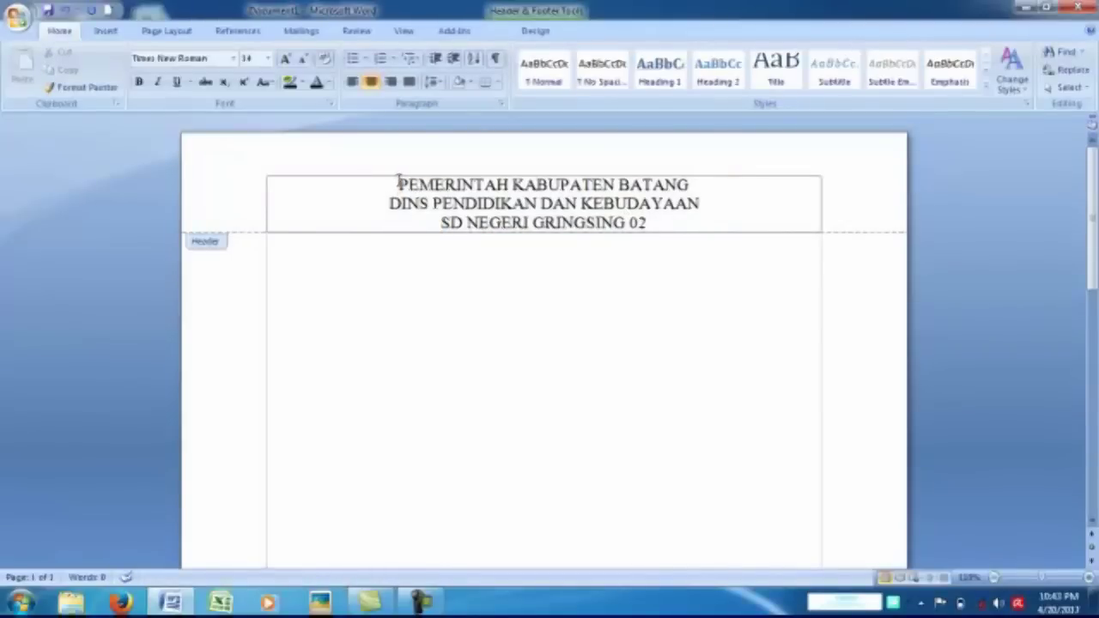
pyautogui.click(399, 184)
pyautogui.click(390, 206)
pyautogui.click(398, 185)
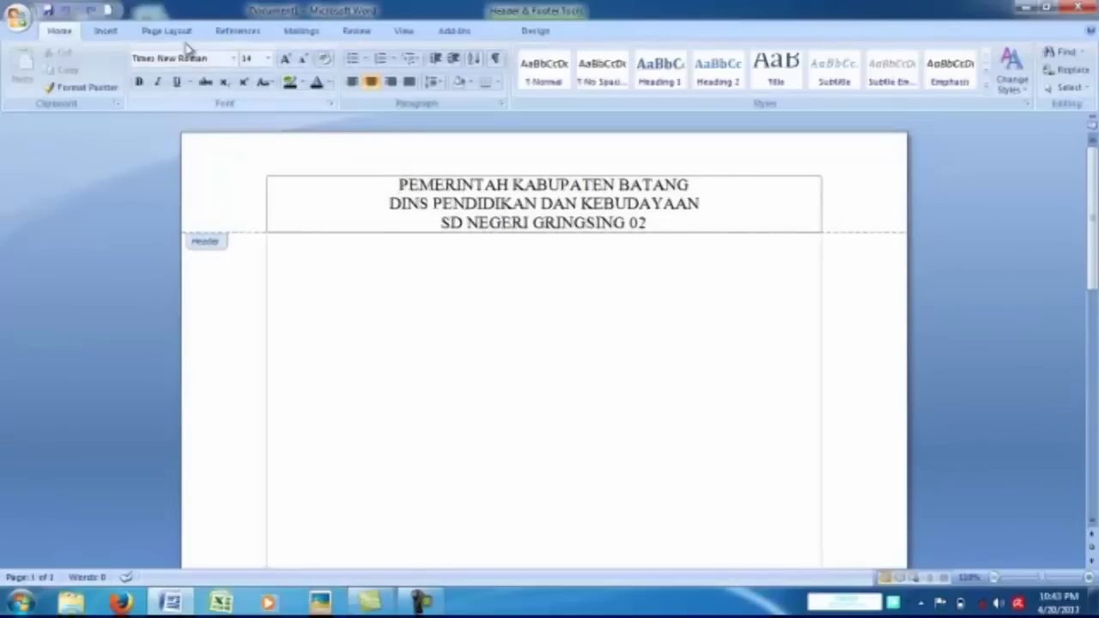
pyautogui.click(112, 31)
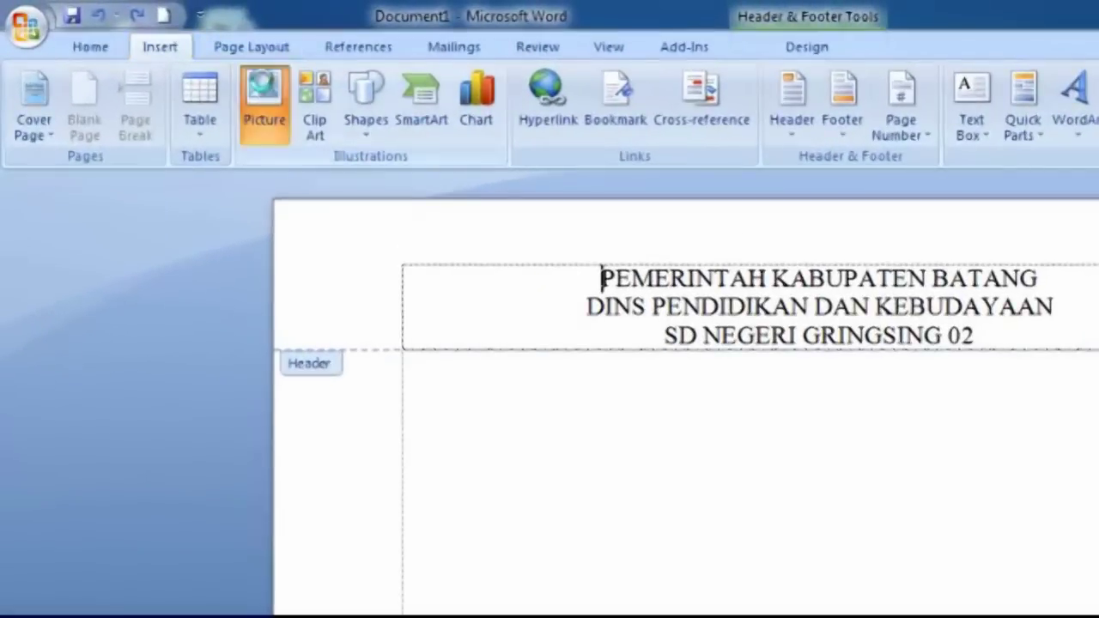
# Insert the Kabupaten Batang PNG logo from the Desktop into the header and start scaling it down
pyautogui.click(264, 86)
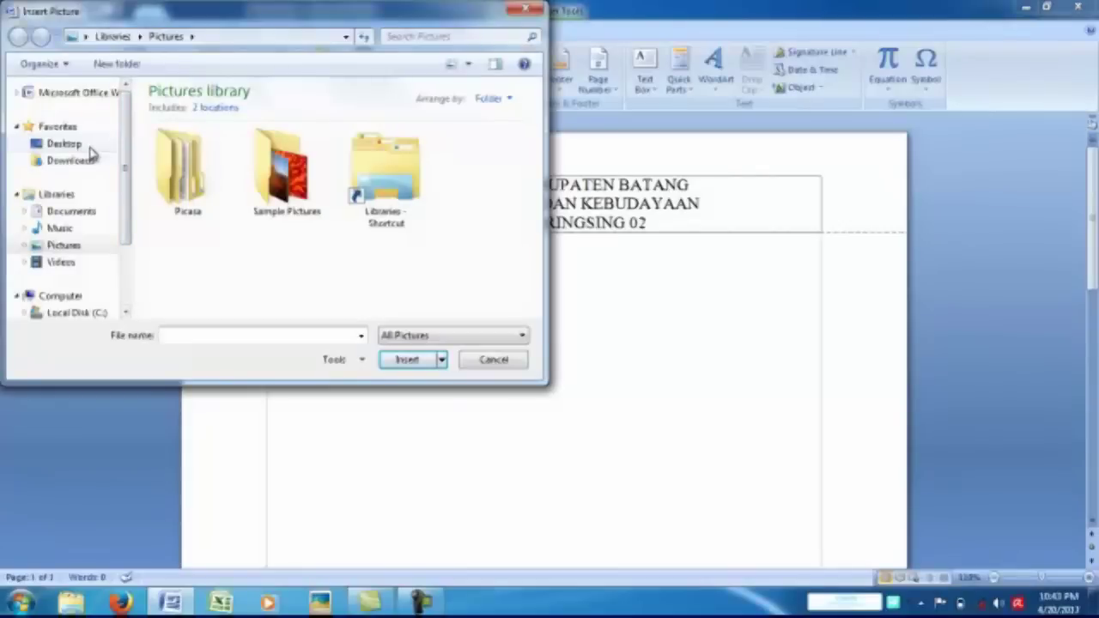
pyautogui.click(65, 144)
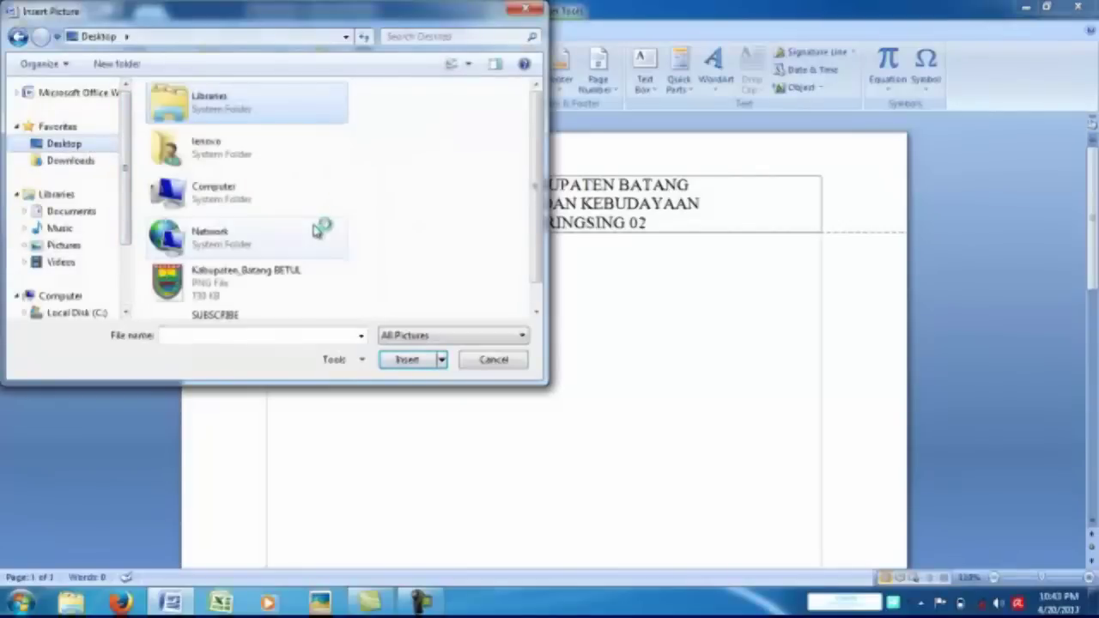
pyautogui.doubleClick(307, 275)
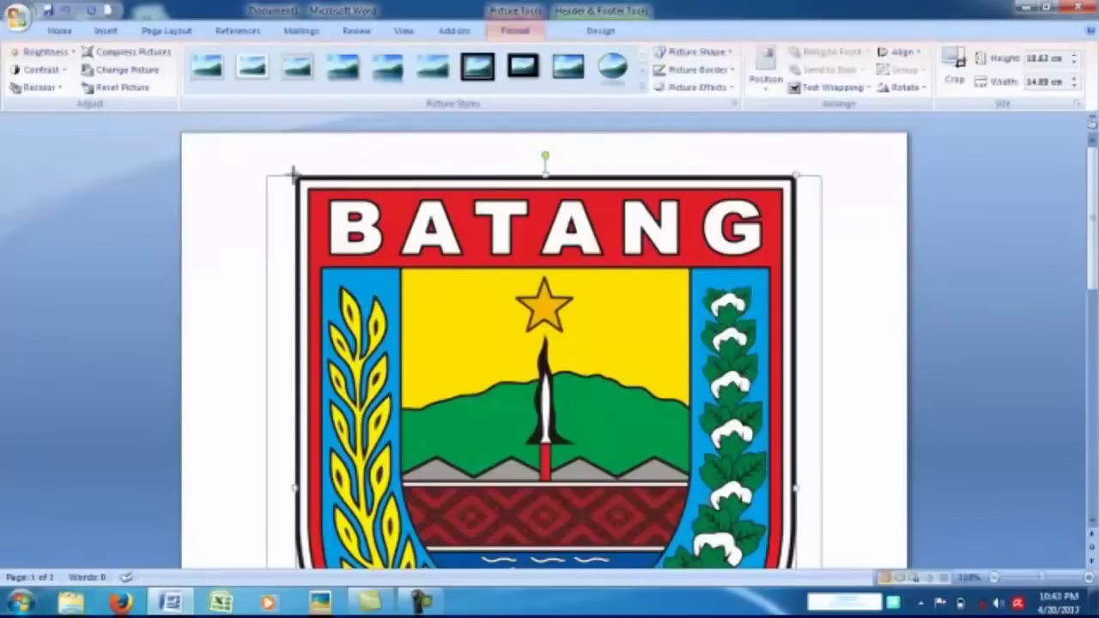
pyautogui.moveTo(292, 172); pyautogui.dragTo(549, 410)
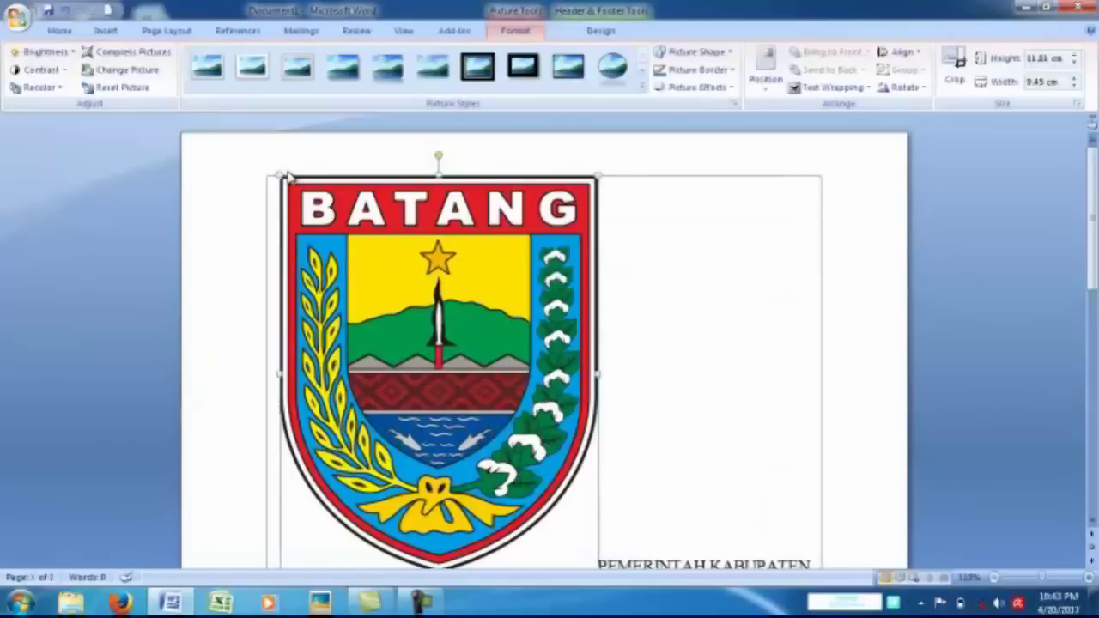
# Shrink the Batang logo to about 2.95 × 2.36 cm and reselect it
pyautogui.moveTo(276, 175); pyautogui.dragTo(476, 344)
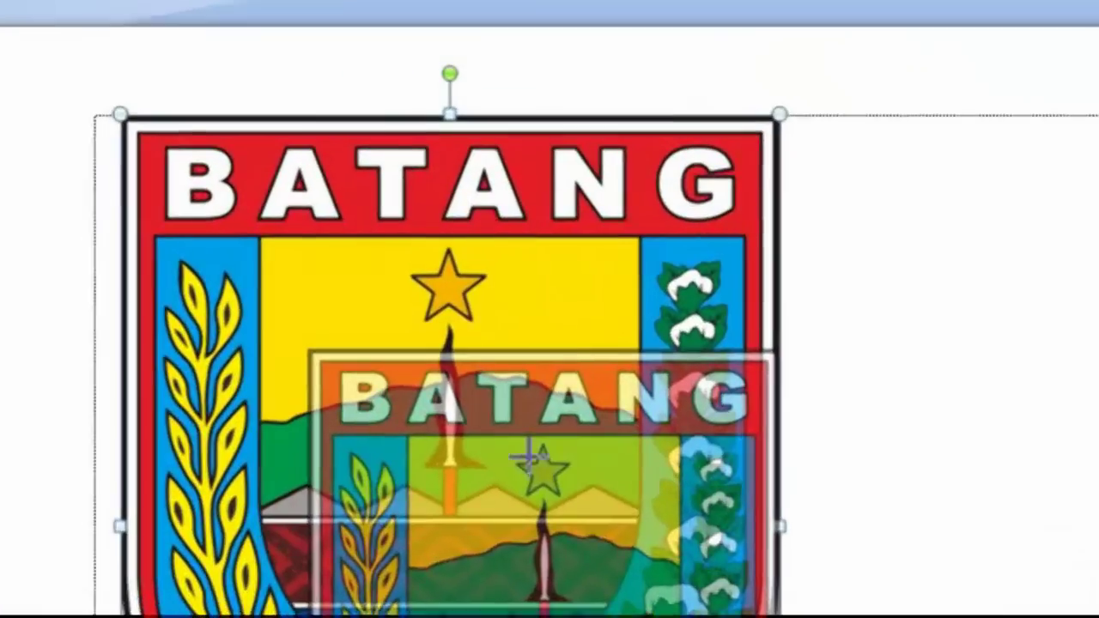
pyautogui.moveTo(525, 457); pyautogui.dragTo(559, 491)
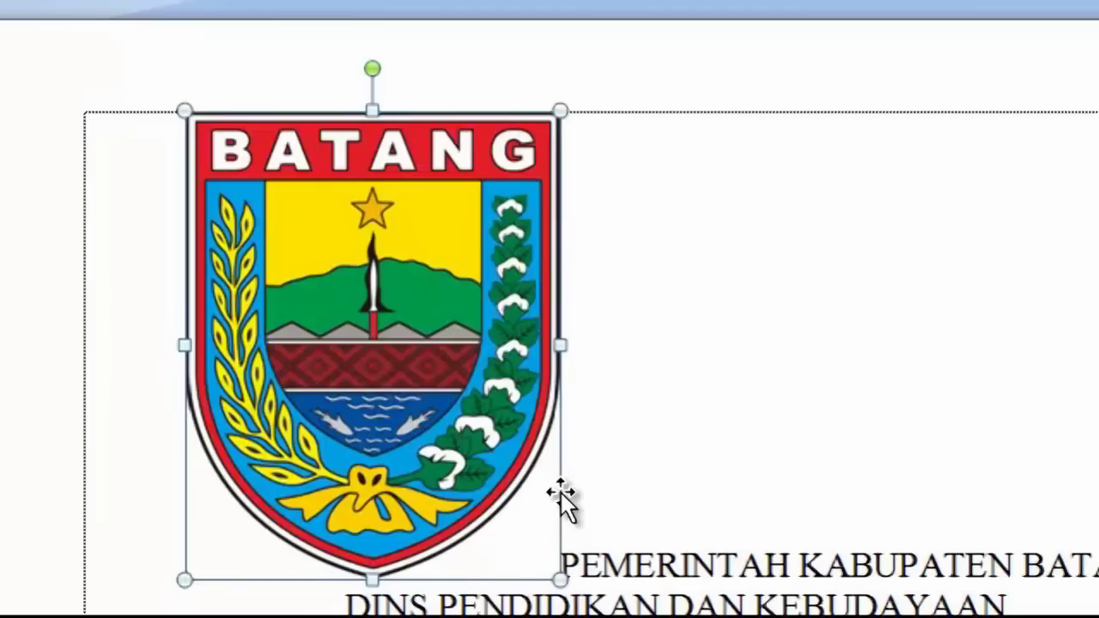
pyautogui.moveTo(184, 111); pyautogui.dragTo(393, 371)
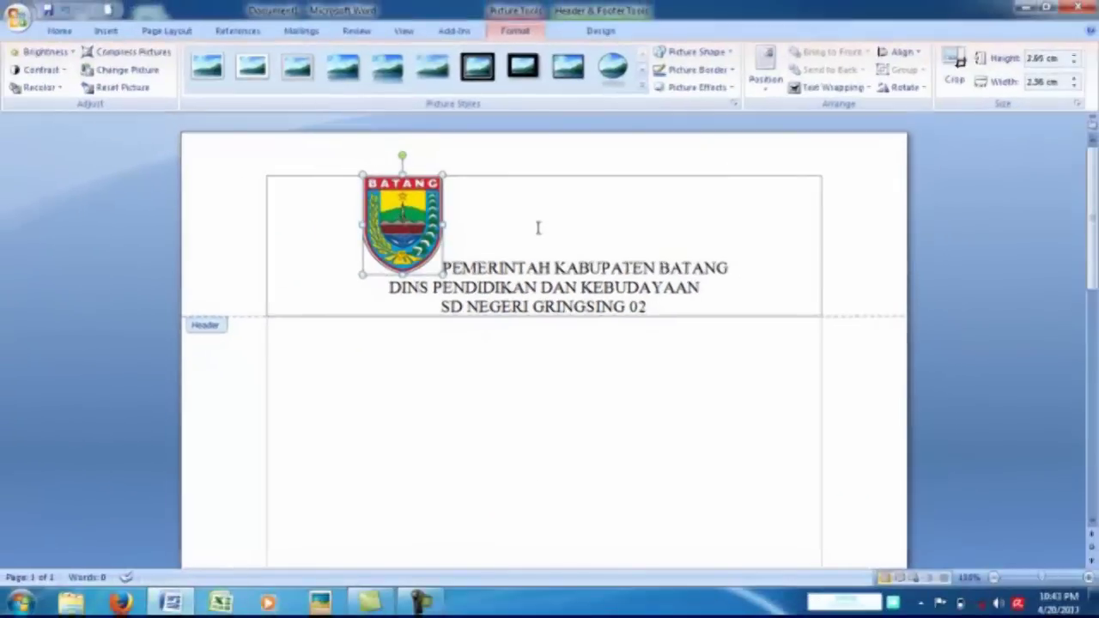
pyautogui.click(539, 227)
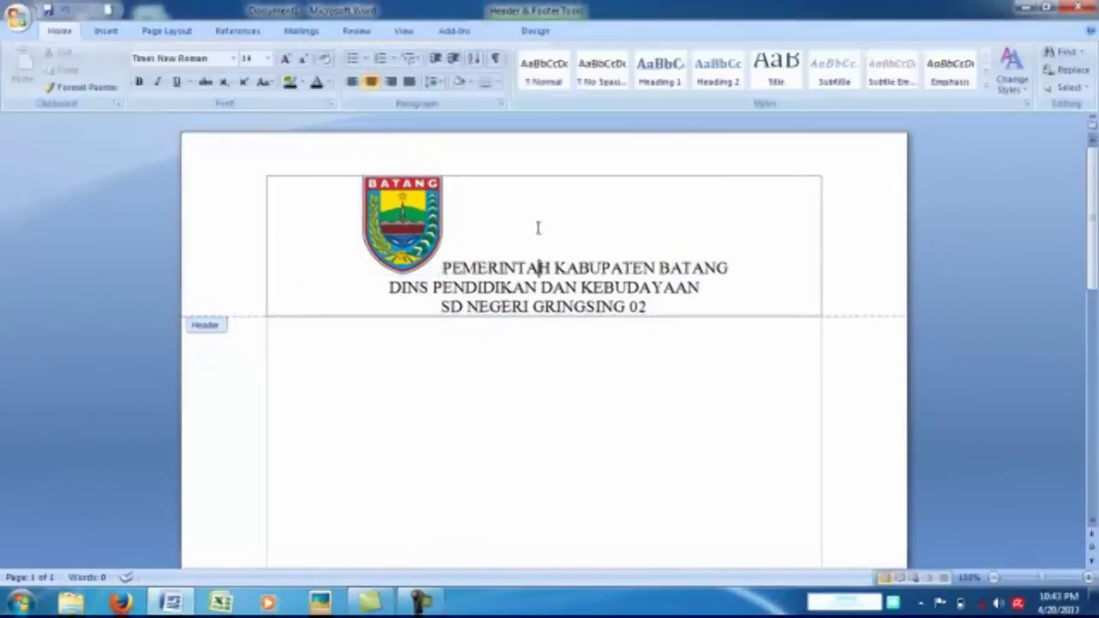
pyautogui.click(414, 203)
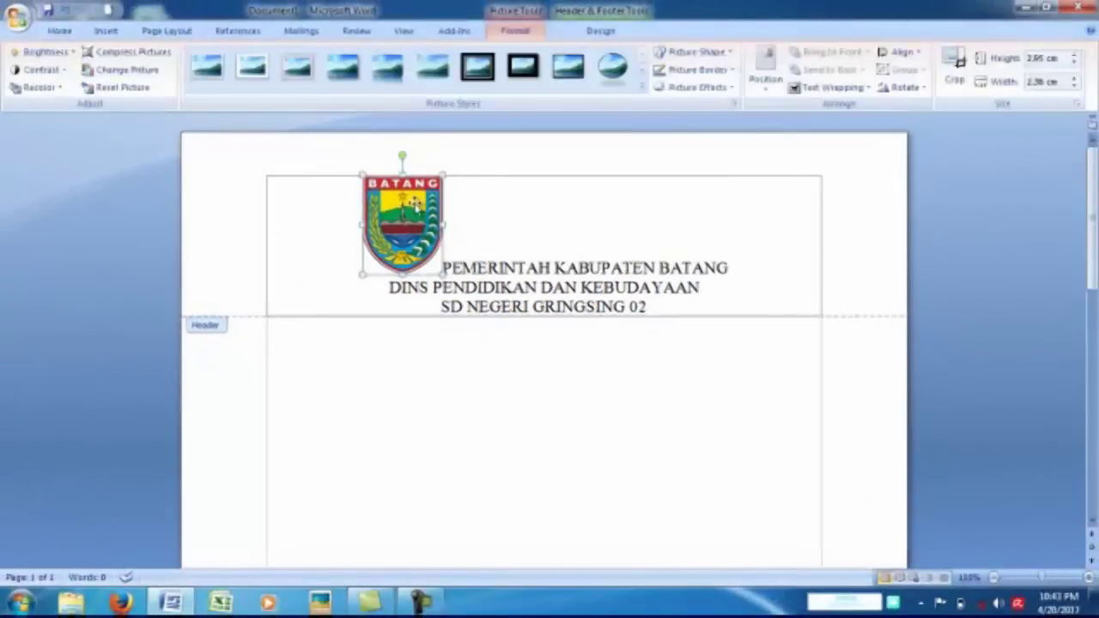
# Set the logo's text wrapping to Behind Text
pyautogui.rightClick(416, 226)
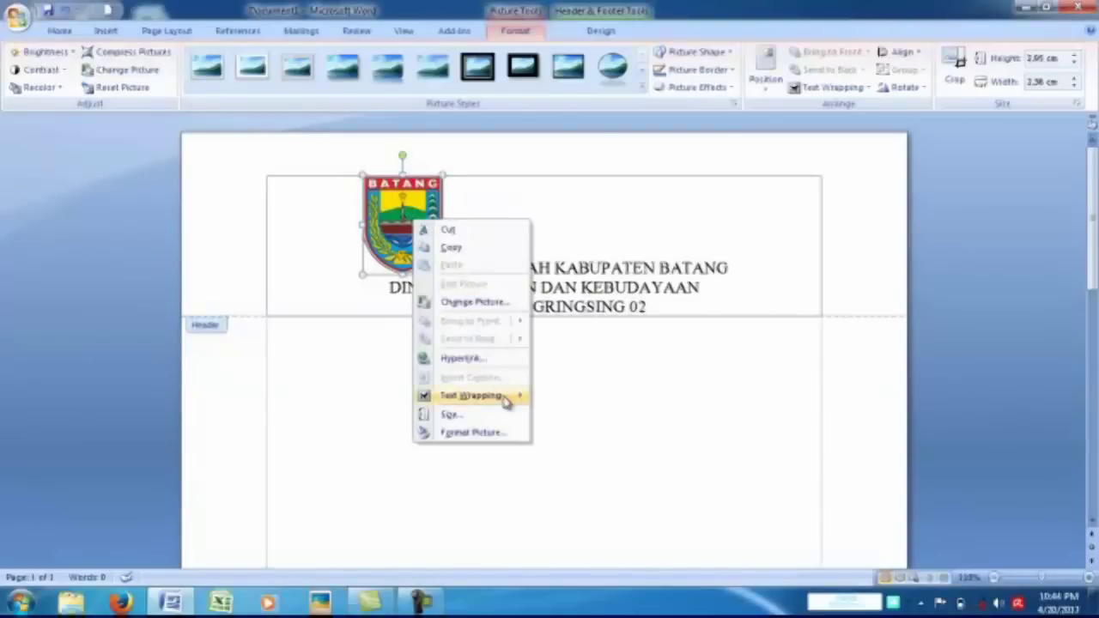
pyautogui.moveTo(507, 400)
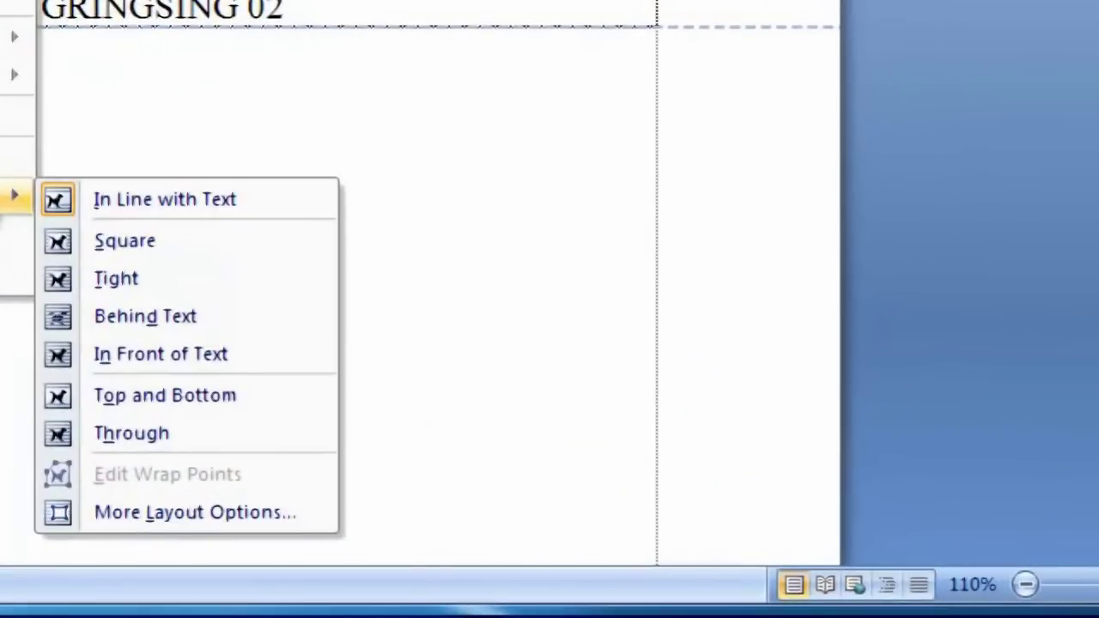
pyautogui.click(160, 313)
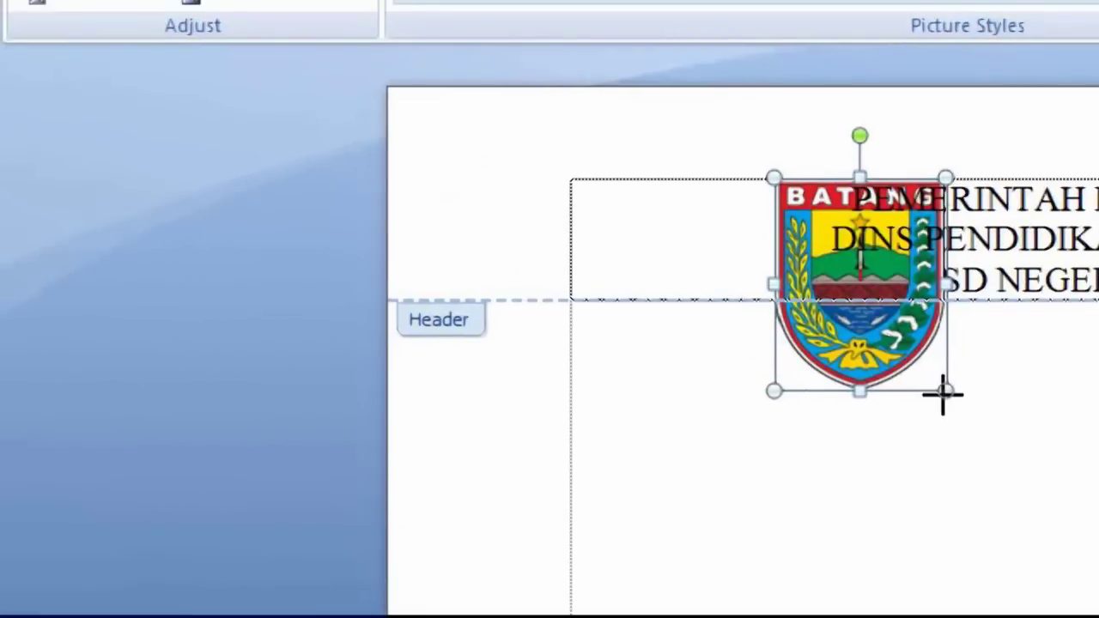
# Resize the logo to the header's height, undoing a stray edit along the way
pyautogui.moveTo(943, 393); pyautogui.dragTo(867, 292)
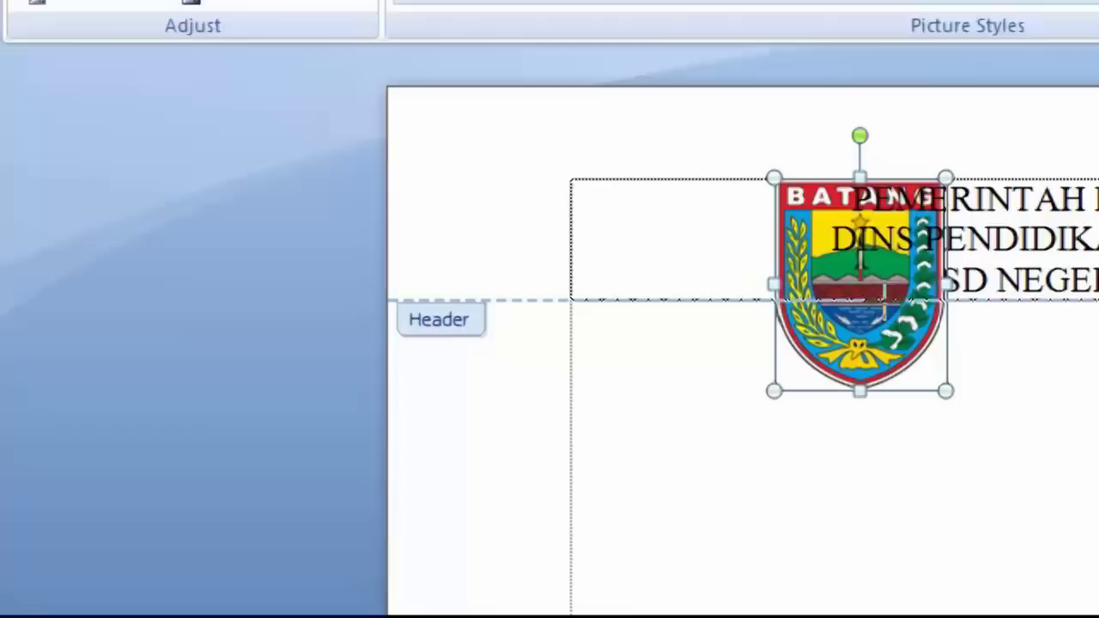
pyautogui.click(814, 206)
pyautogui.click(829, 238)
pyautogui.press('Delete')
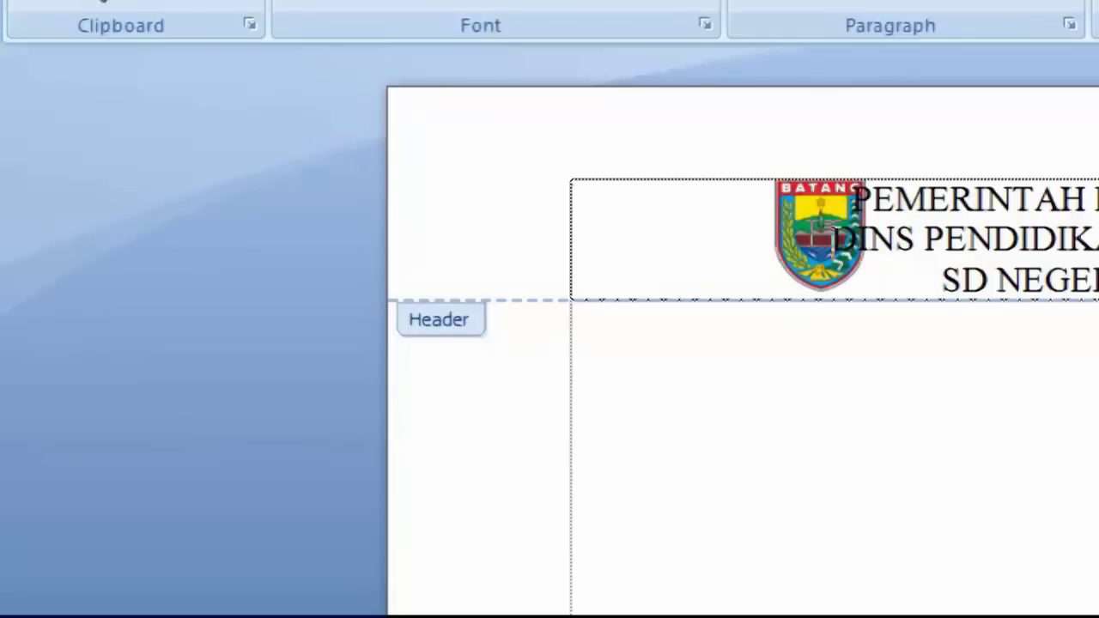
pyautogui.hotkey('ctrl', 'z')
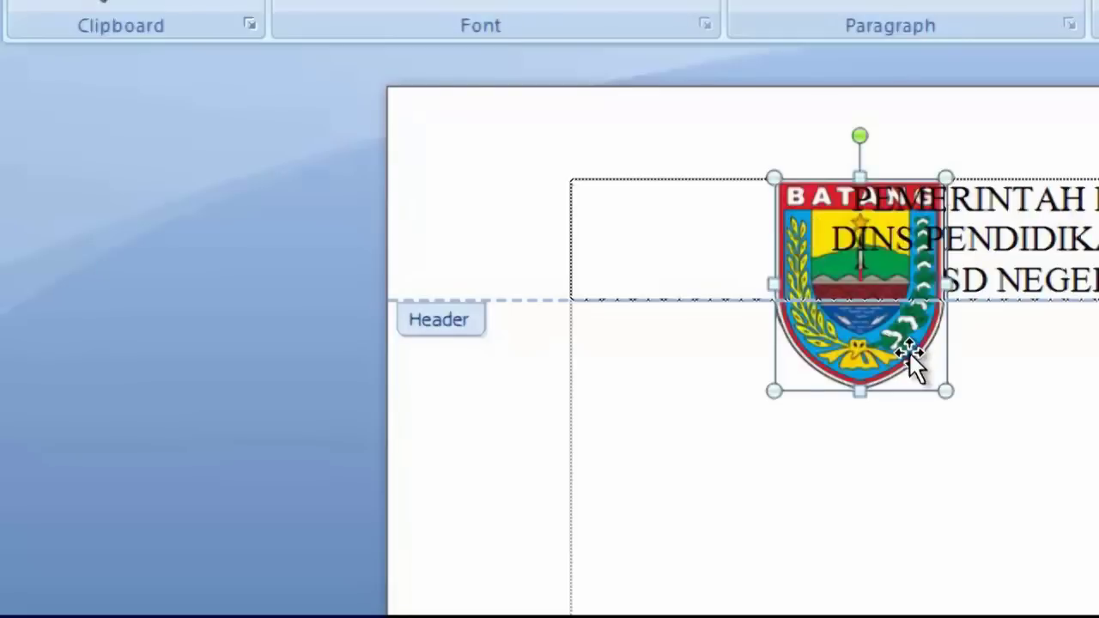
pyautogui.moveTo(945, 391); pyautogui.dragTo(923, 360)
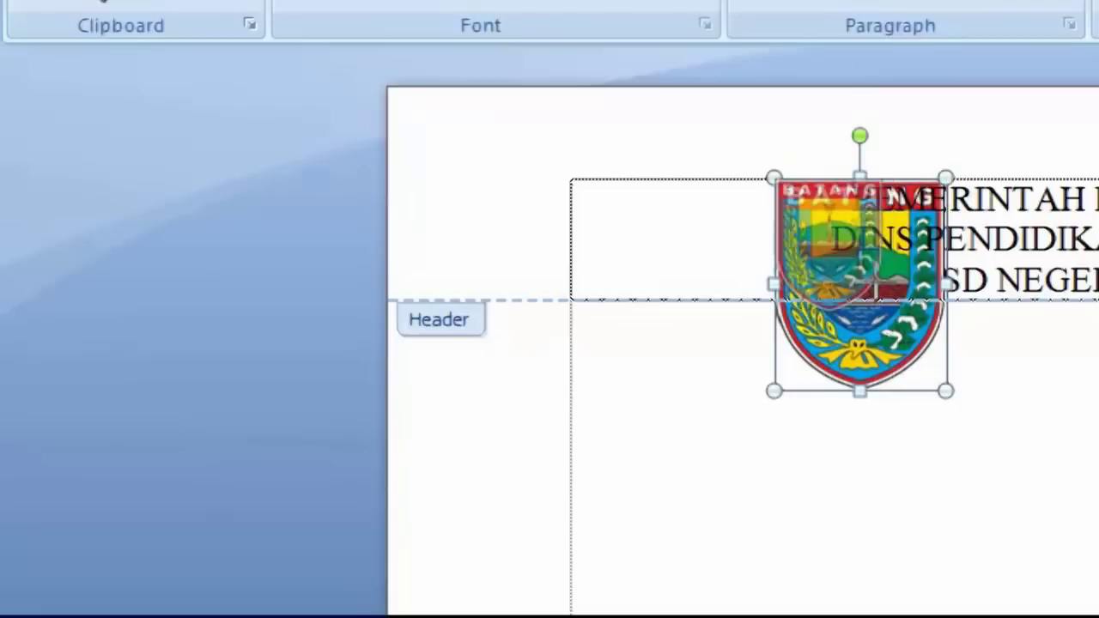
pyautogui.moveTo(876, 301); pyautogui.dragTo(875, 302)
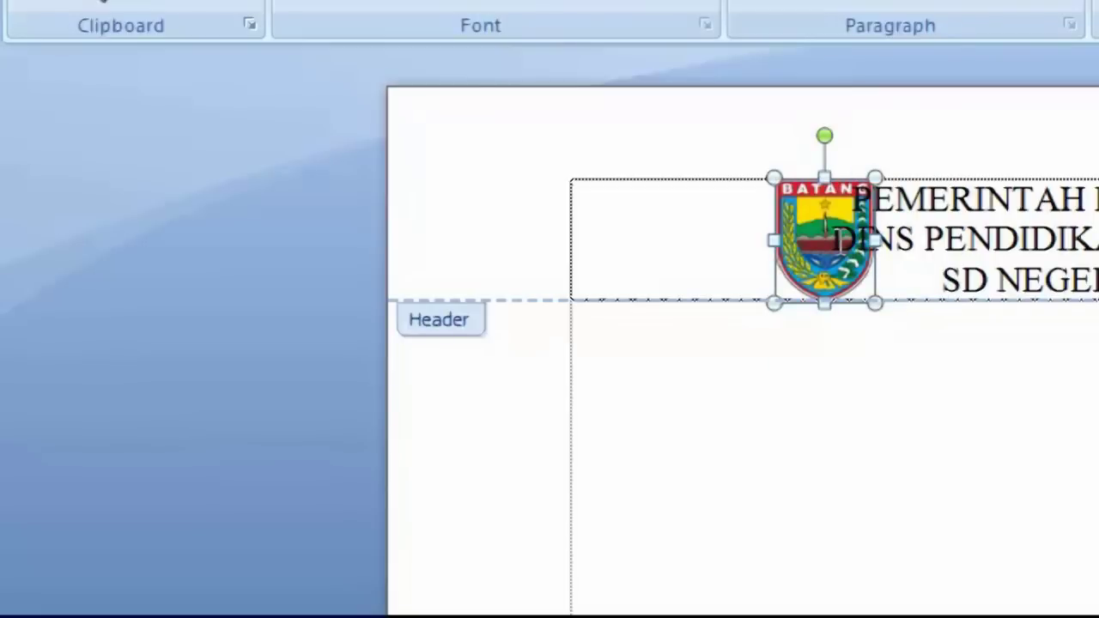
# Move the logo left of the centered title so it no longer overlaps the text
pyautogui.moveTo(871, 290); pyautogui.dragTo(798, 286)
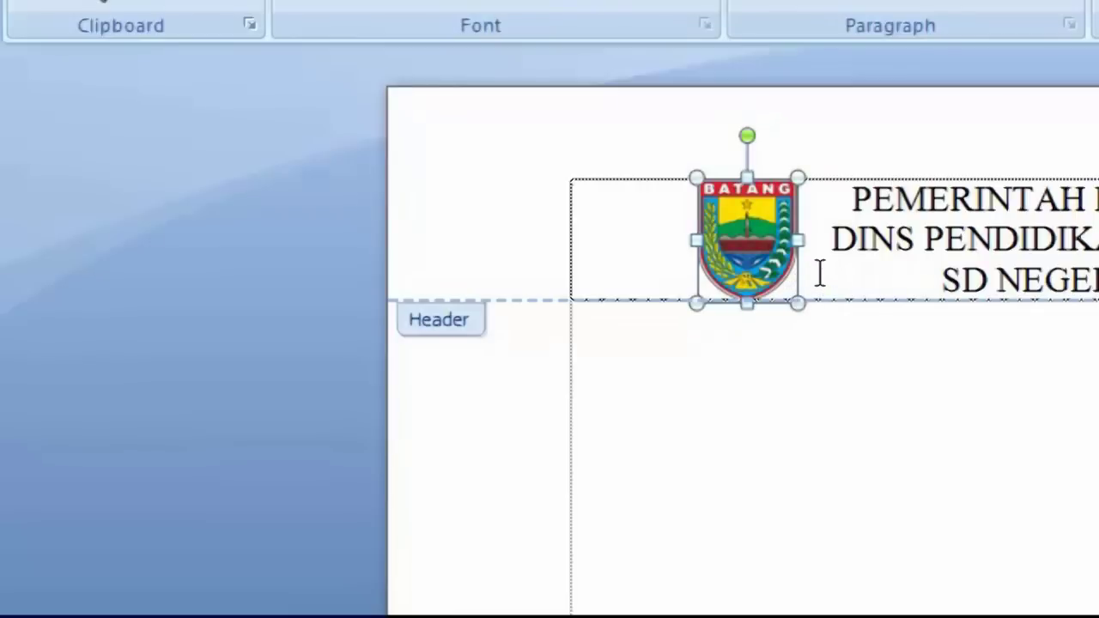
pyautogui.click(817, 273)
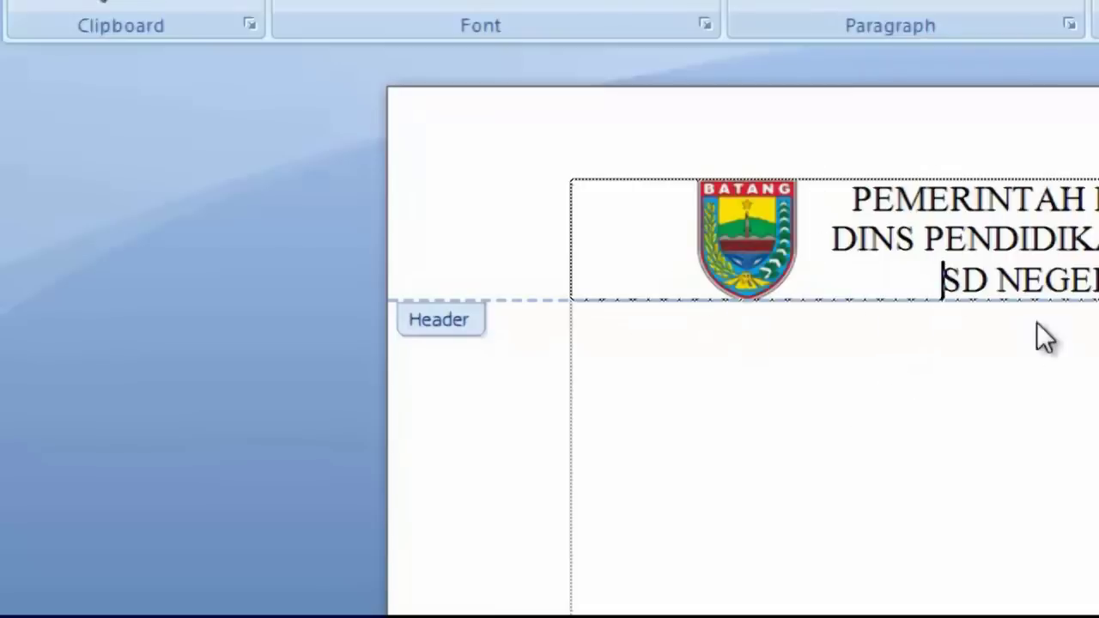
pyautogui.click(831, 238)
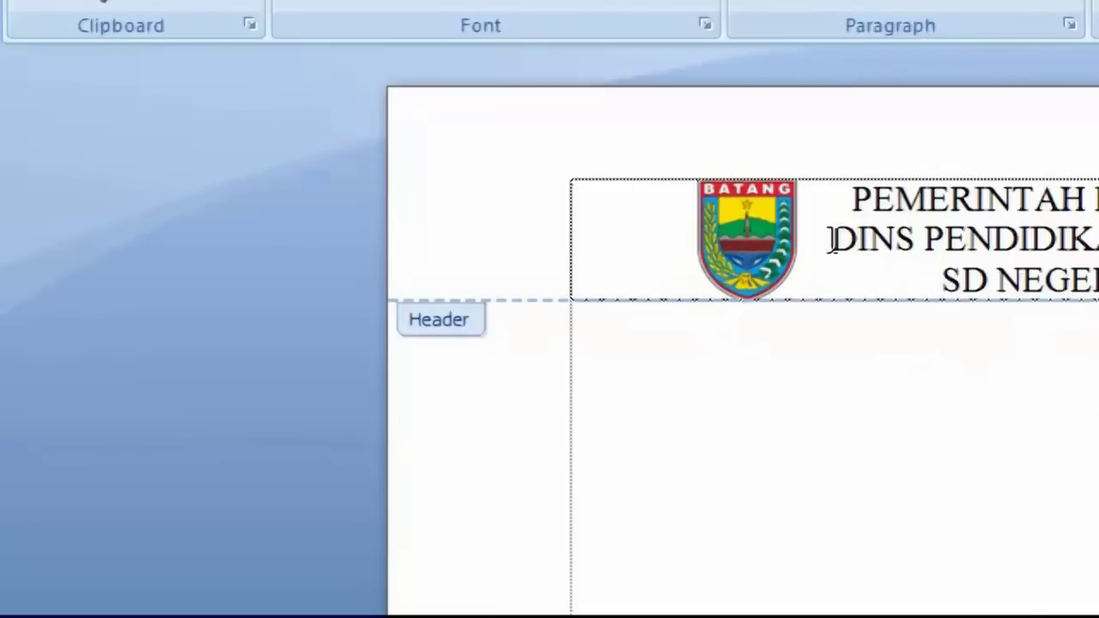